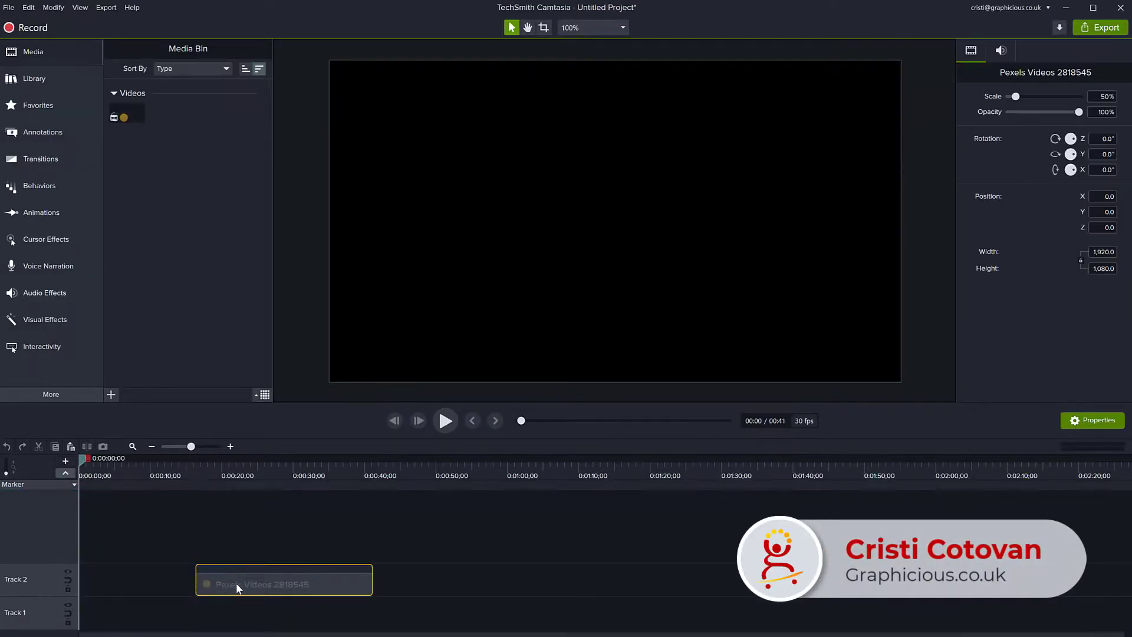
- Move the skyline clip to the start of Track 1 and play its first seconds
drag(196, 579, 137, 623)
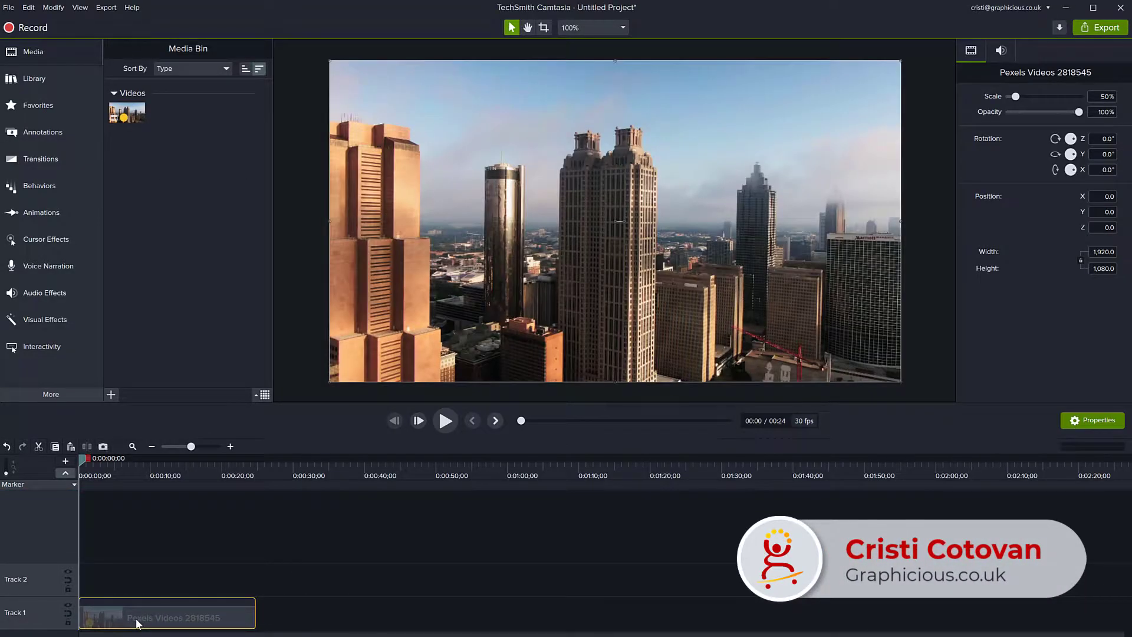
click(447, 422)
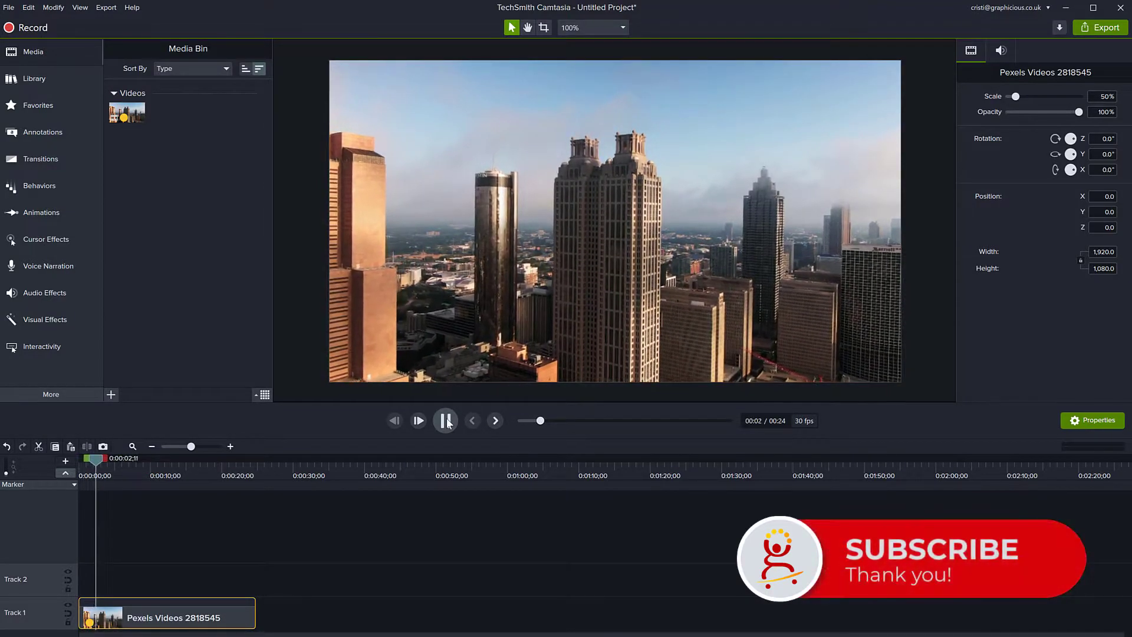
click(447, 422)
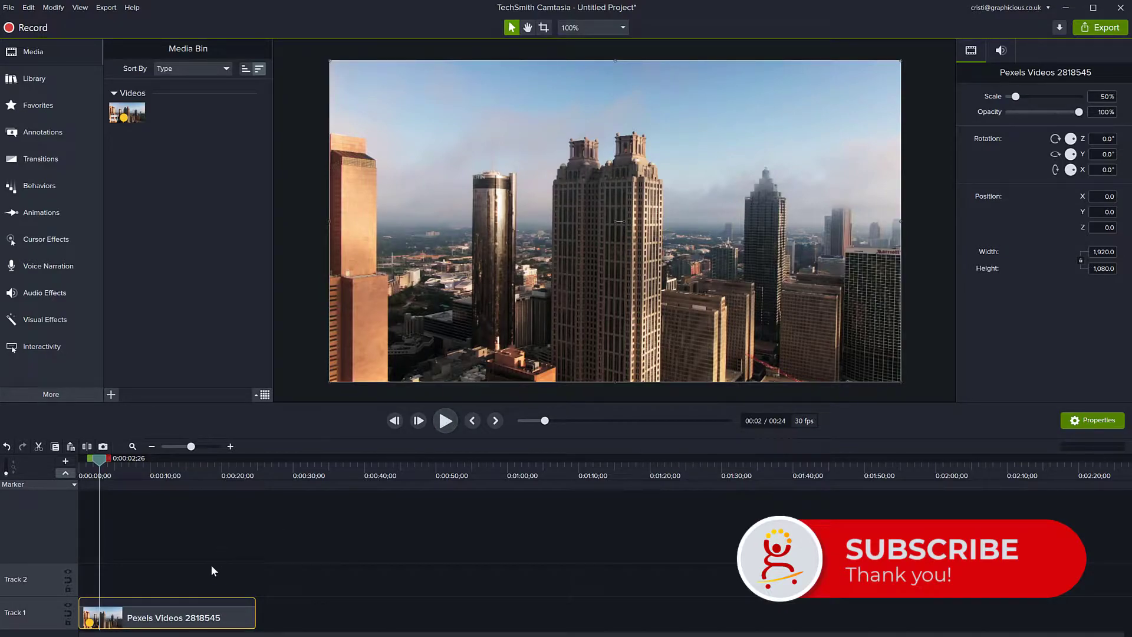
- Select the skyline clip and drag its rotate handle to about -376.9° Z
click(185, 613)
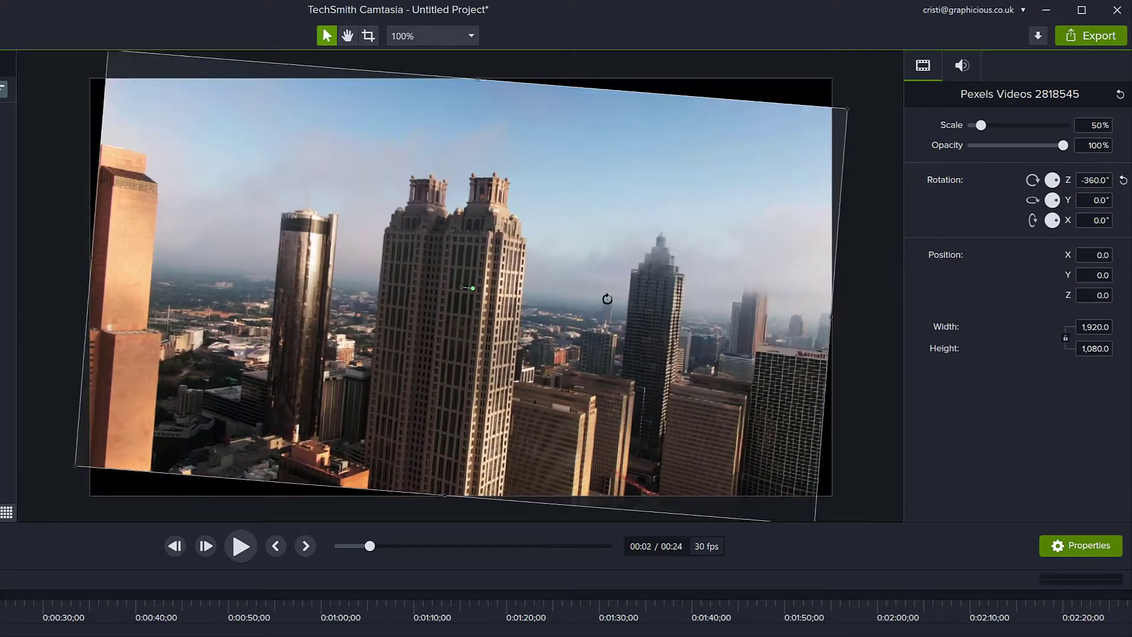
mouse_move(564, 299)
mouse_down()
mouse_move(595, 335)
mouse_move(518, 279)
mouse_move(508, 302)
mouse_up()
- Undo the Z spin, then tilt the clip to -348° Z, -30.1° Y and 50.2° X
key(ctrl+z)
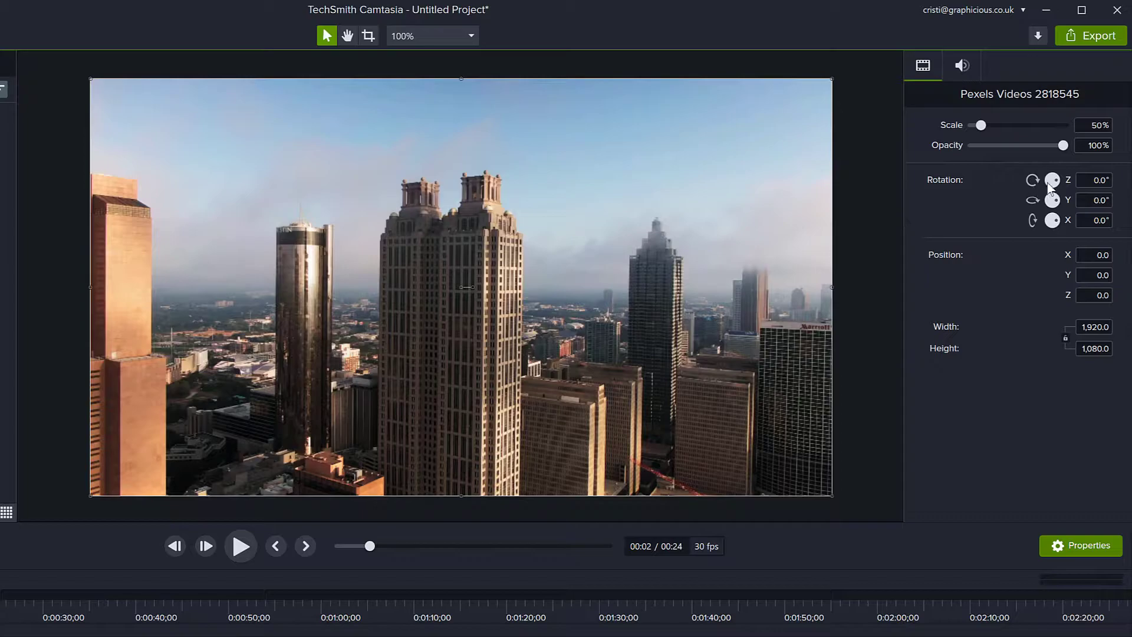
mouse_move(1055, 182)
mouse_down()
mouse_move(1078, 175)
mouse_move(1055, 221)
mouse_up()
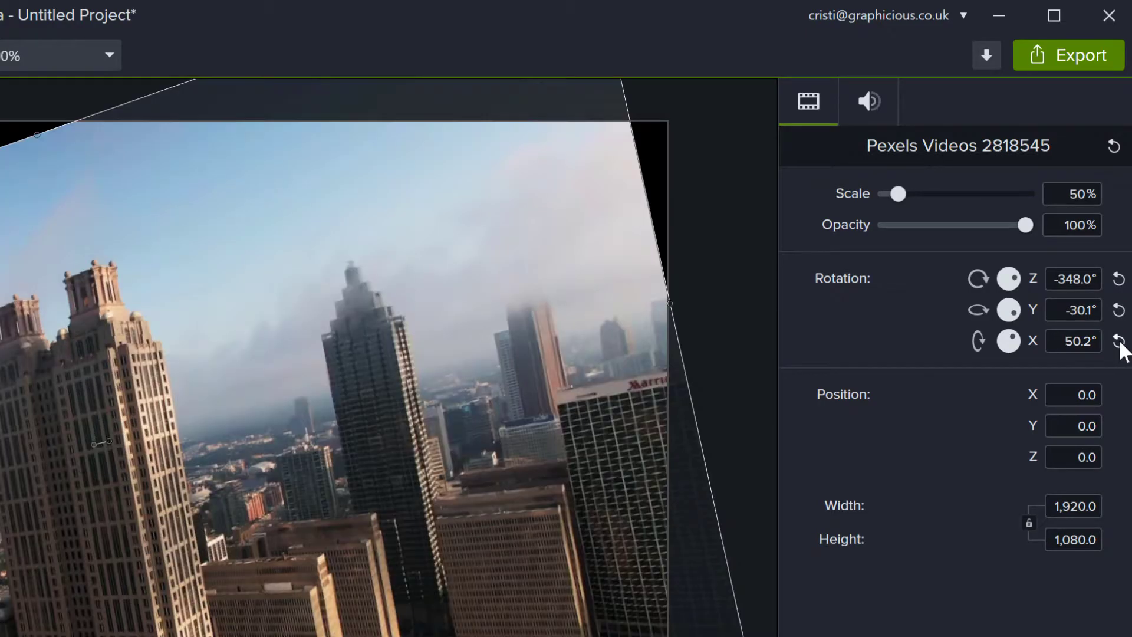
- Reset the clip's Y, Z and X rotation values to 0°
click(1119, 340)
click(1119, 310)
click(1119, 278)
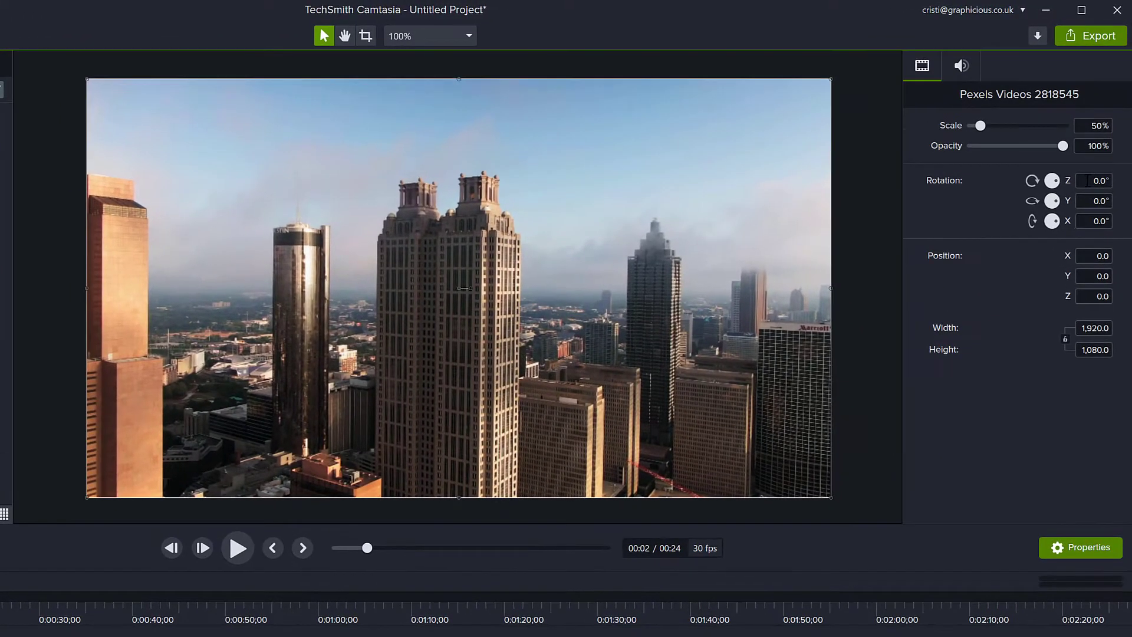
- Enter a Z rotation of 90°, then 180°, flipping the clip upside down
click(1101, 162)
text(9)
key(Return)
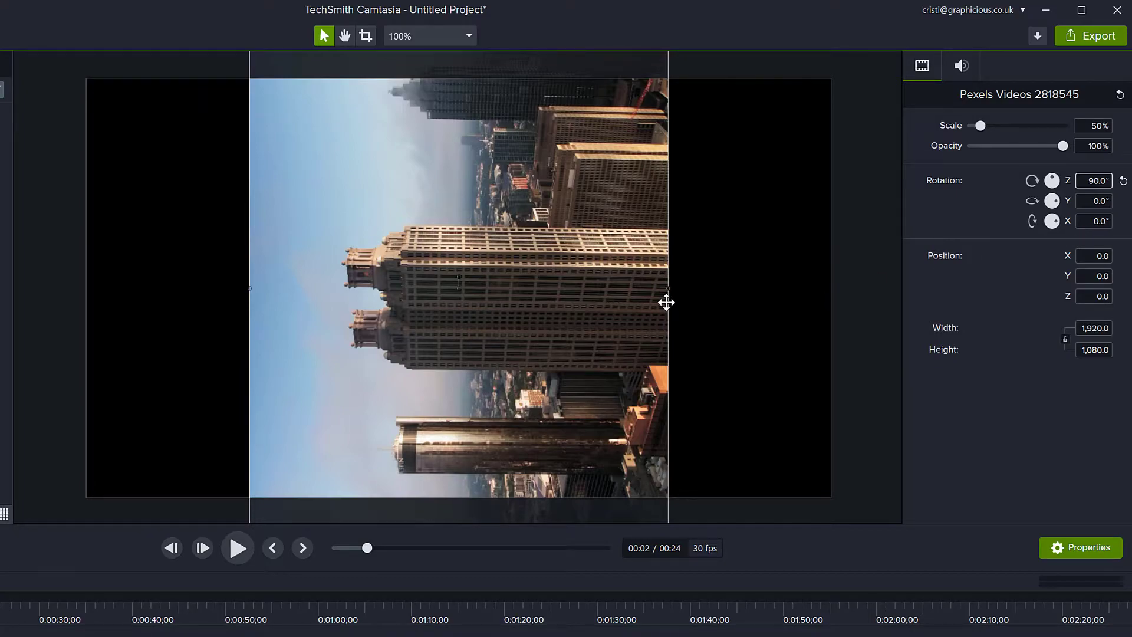
click(1094, 181)
text(180)
key(Return)
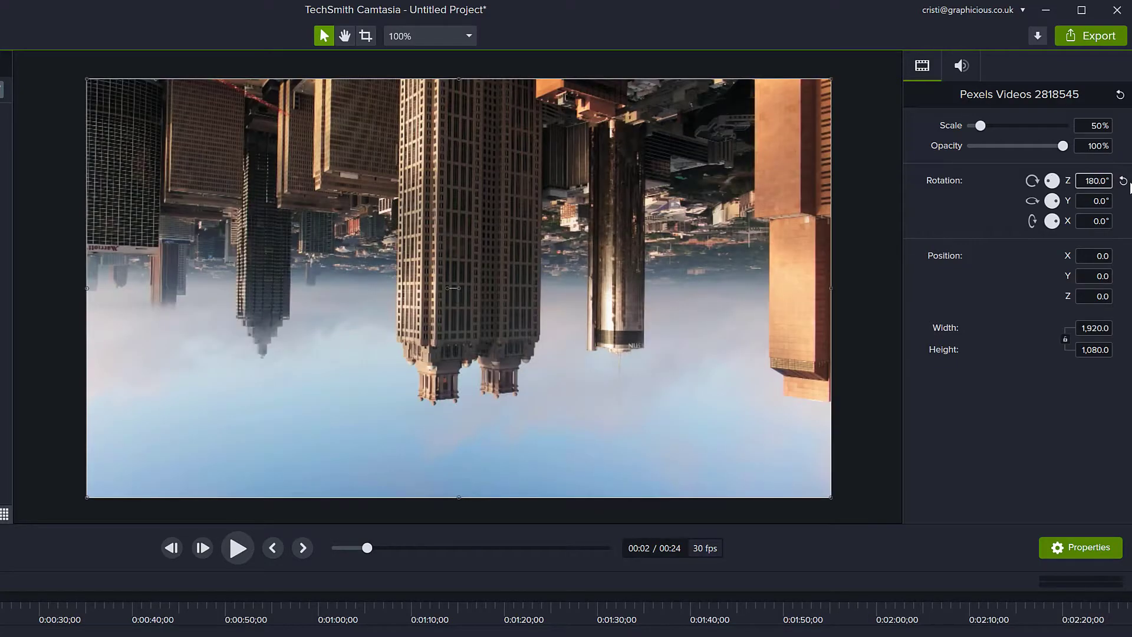